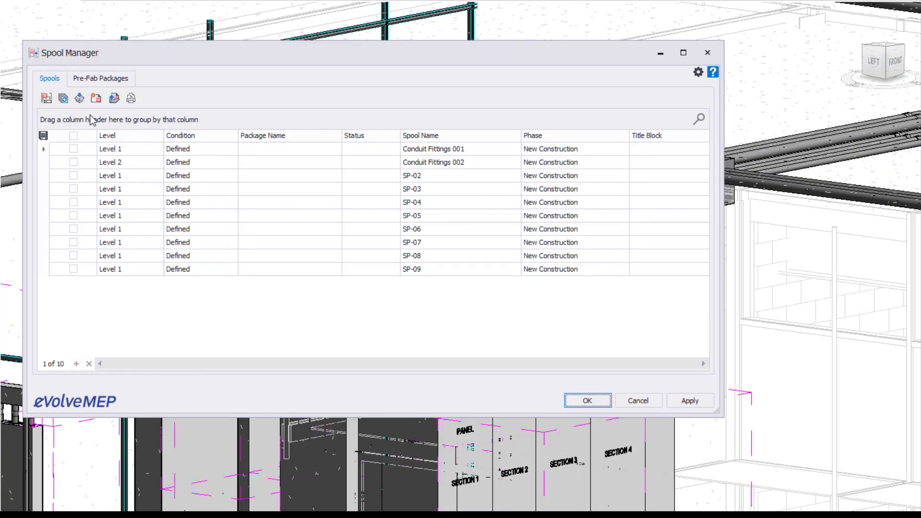
View the pre-fab packages list and return to the list of spools
click(97, 83)
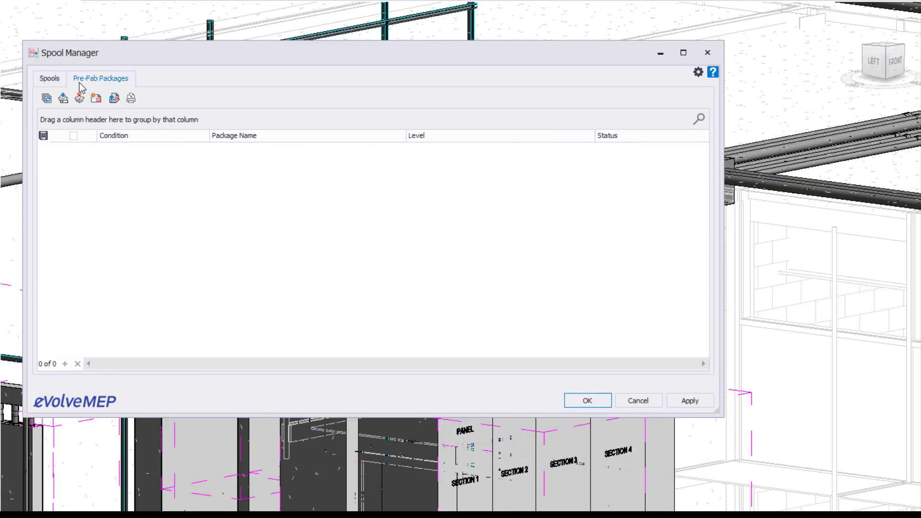
click(62, 82)
click(100, 80)
click(61, 84)
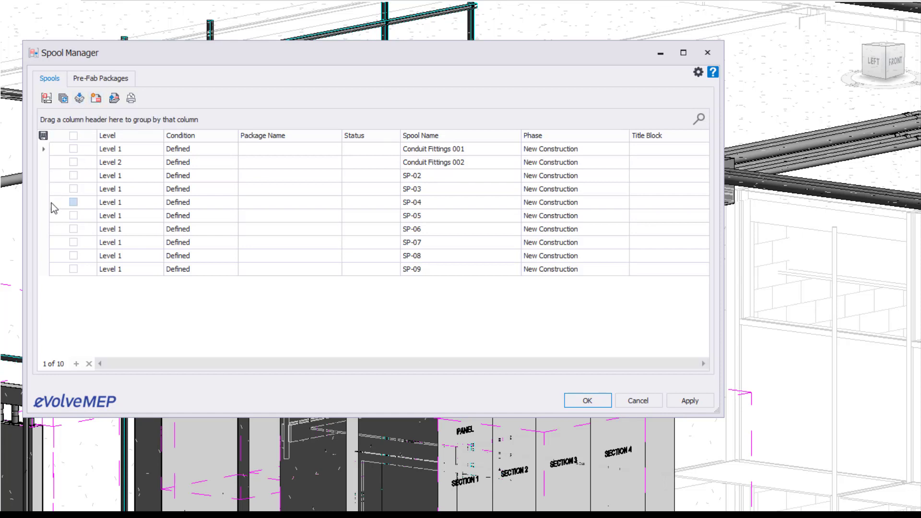
Group the spool list by Level, and check the Level 1 group's contents and the available level filter values
drag(201, 137, 179, 145)
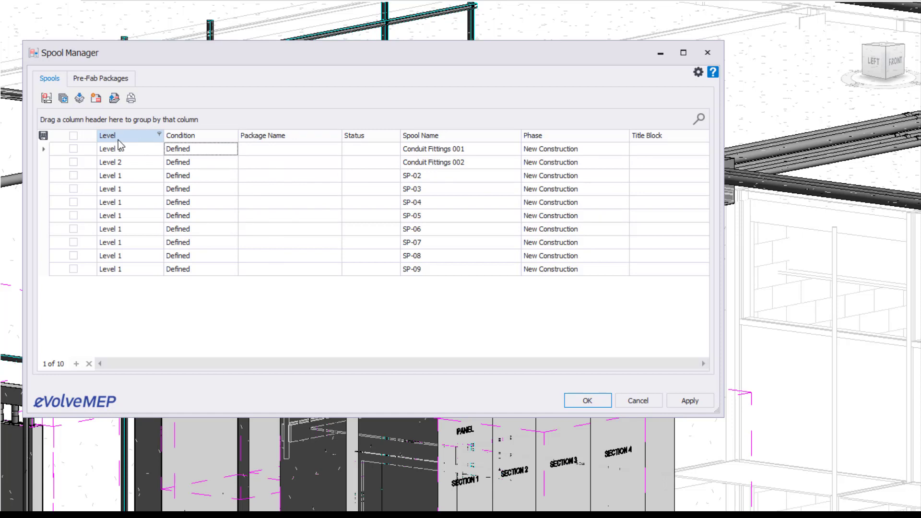
drag(118, 139, 62, 121)
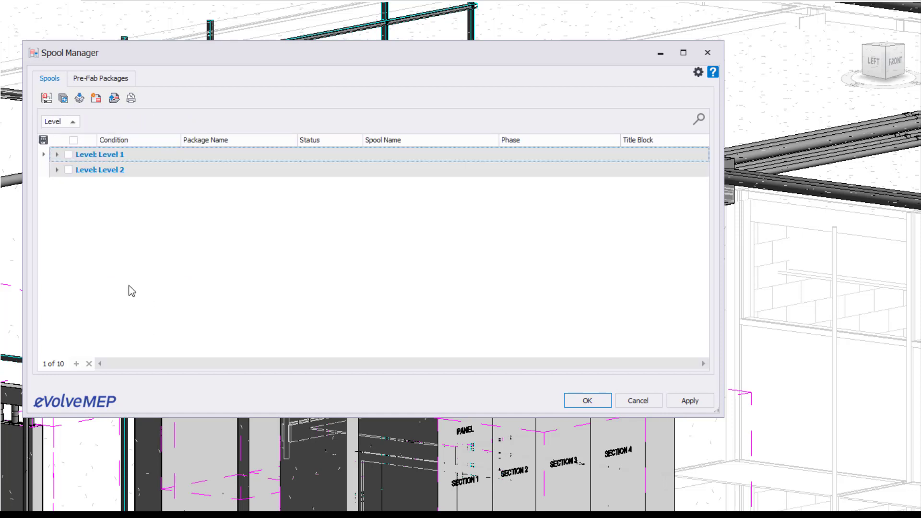
click(53, 157)
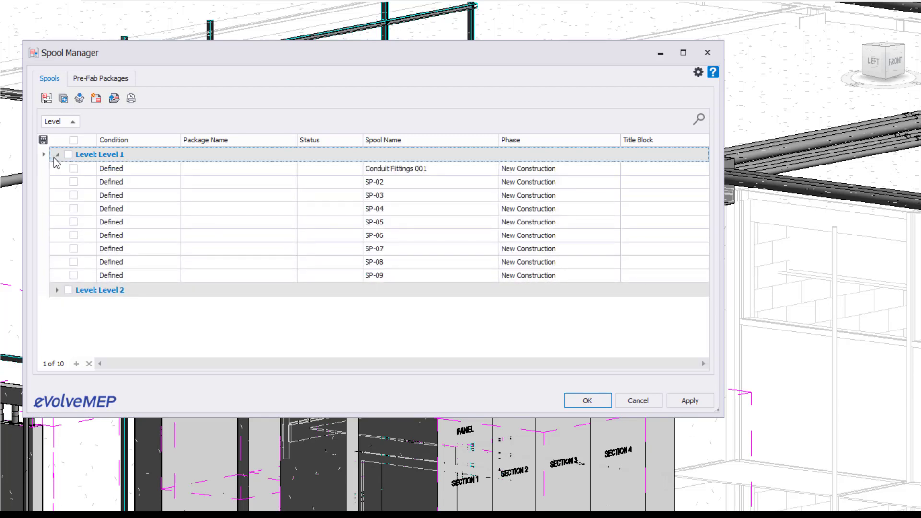
click(54, 157)
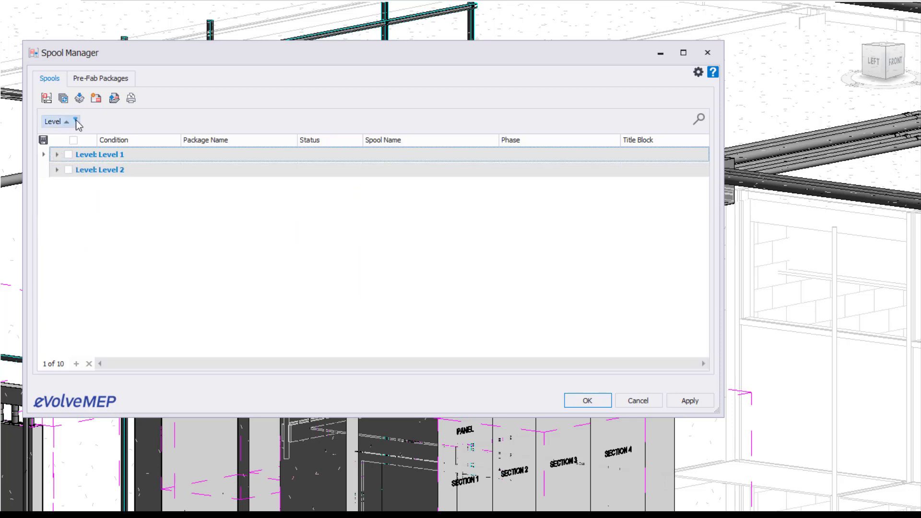
click(76, 121)
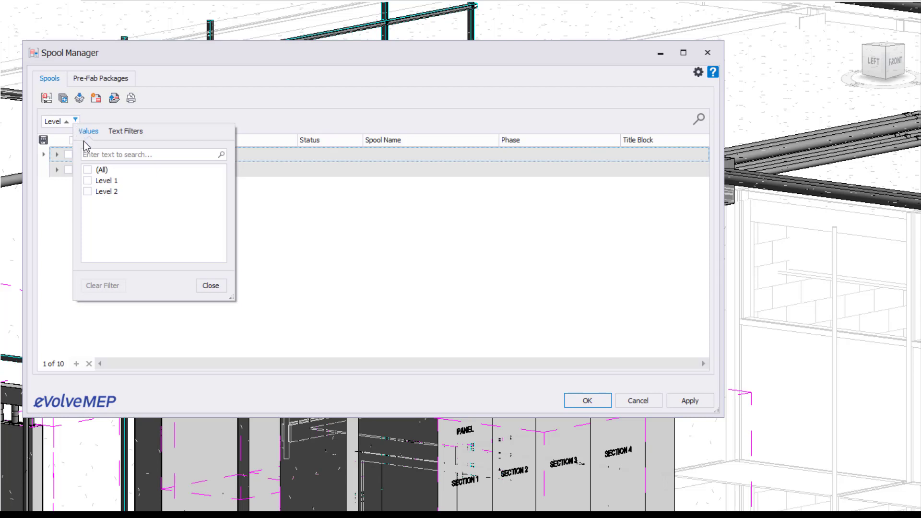
click(88, 192)
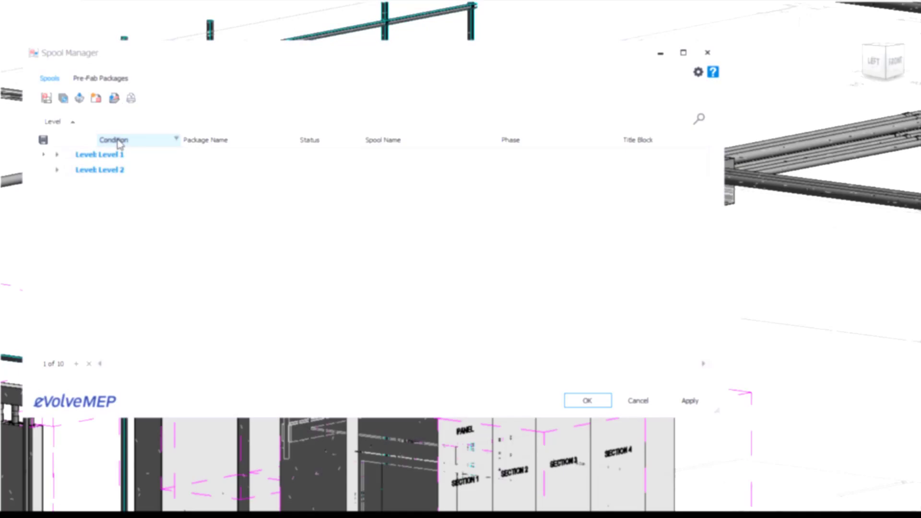
Add Condition as a second grouping below Level, and remove that grouping again
right_click(120, 141)
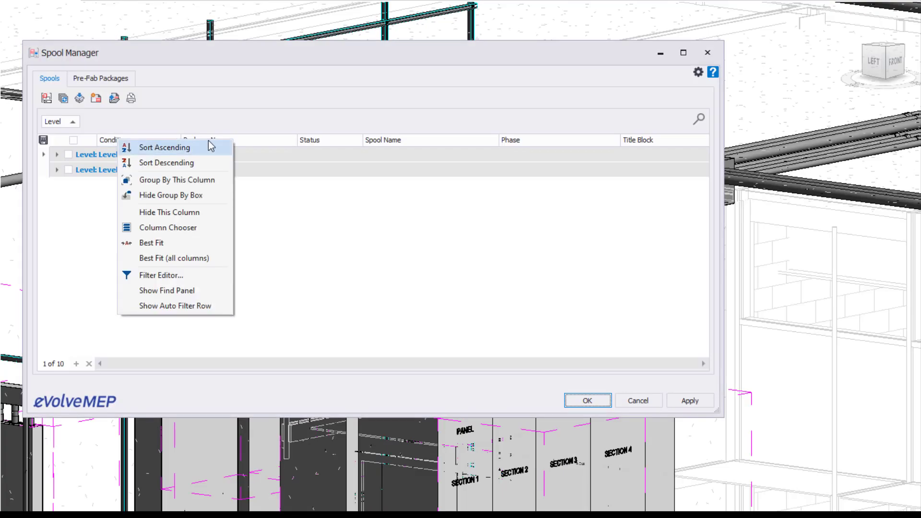
click(215, 178)
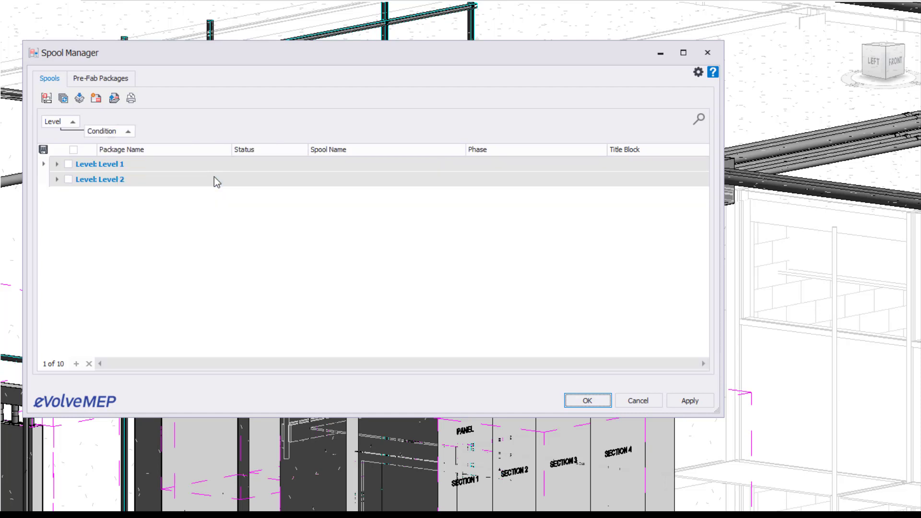
right_click(110, 136)
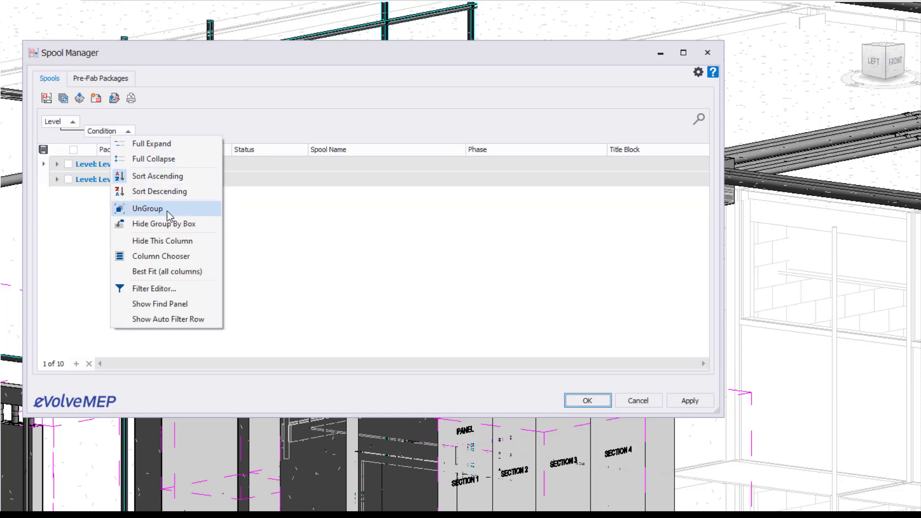
click(166, 210)
right_click(129, 142)
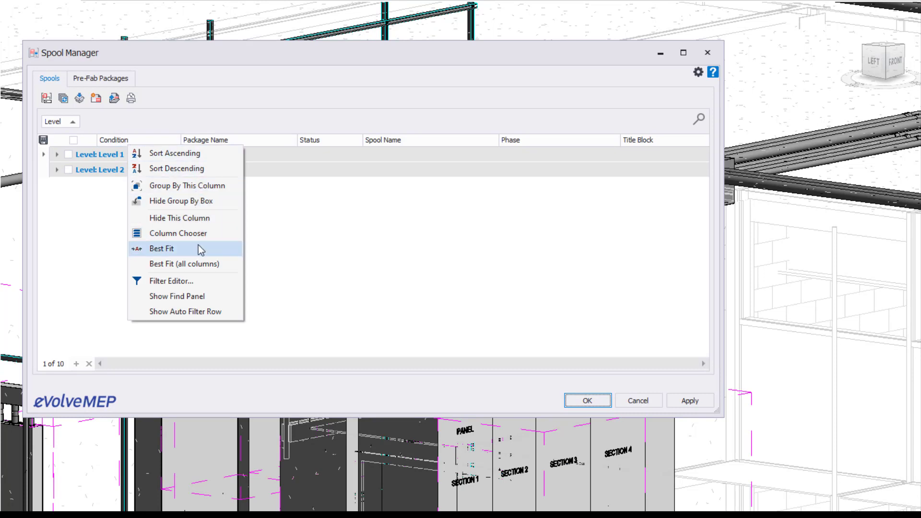
click(256, 243)
Expand the Level 1 group and apply Best Fit to all columns of the spool list
click(57, 155)
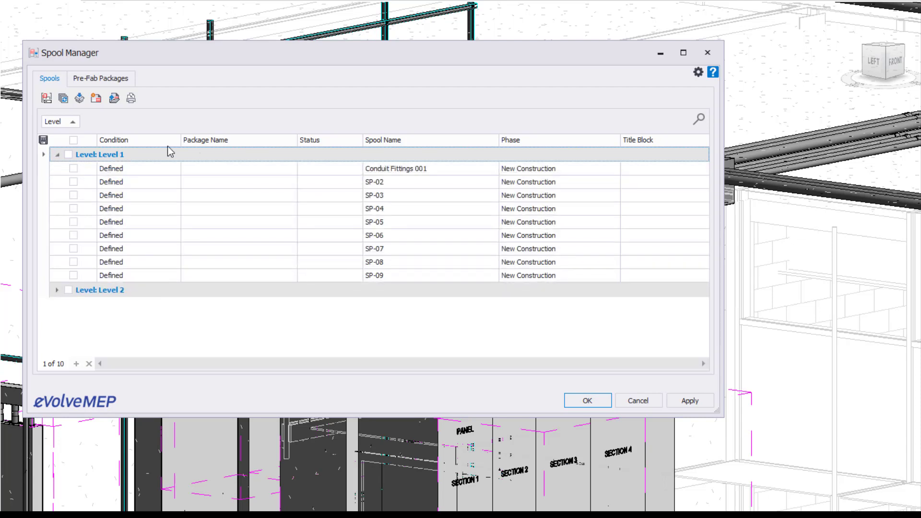
right_click(147, 145)
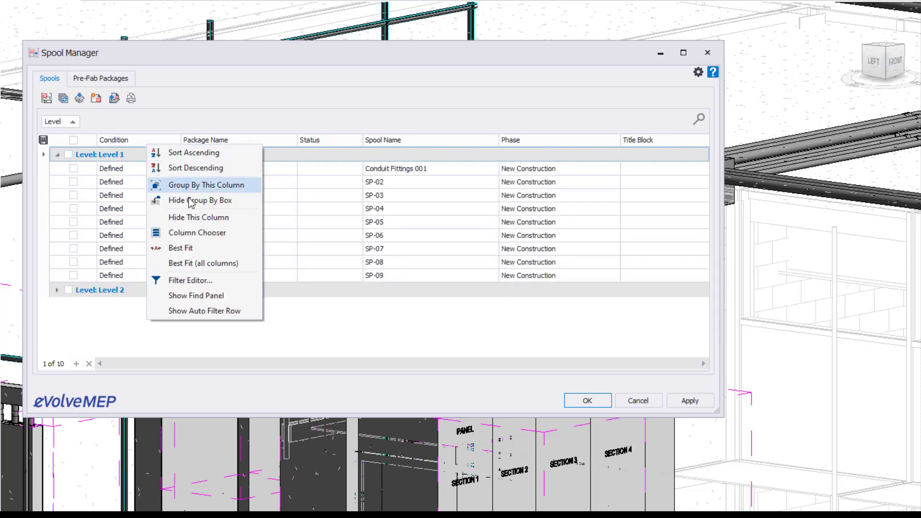
click(228, 263)
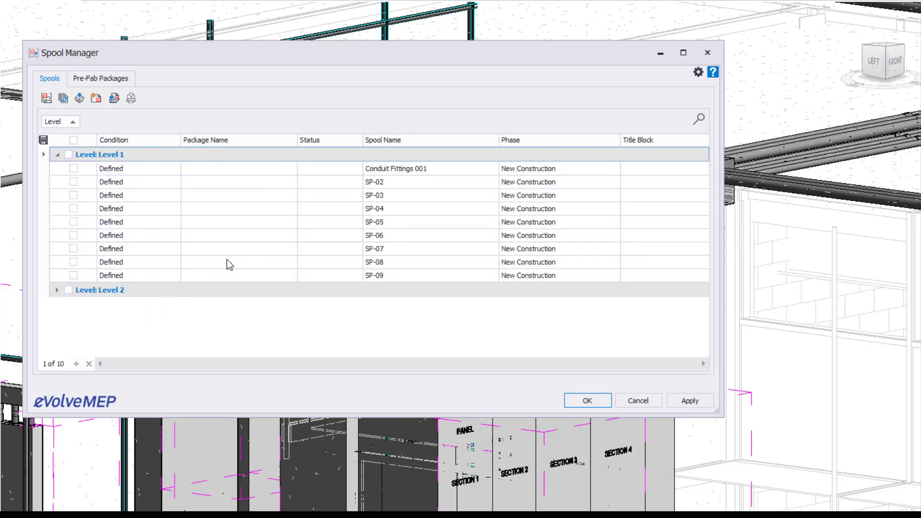
Apply Best Fit to the Spool Name column alone, and restore the widths with Best Fit for all columns
right_click(236, 139)
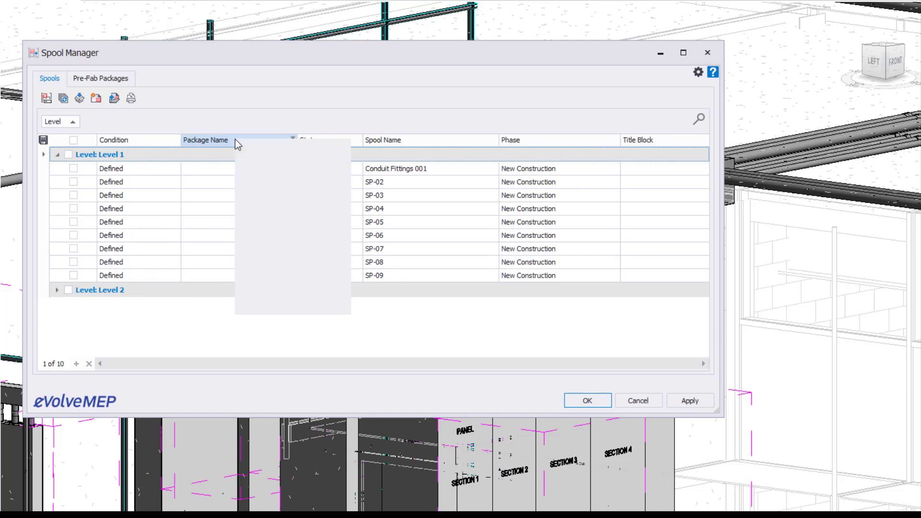
right_click(407, 137)
click(434, 242)
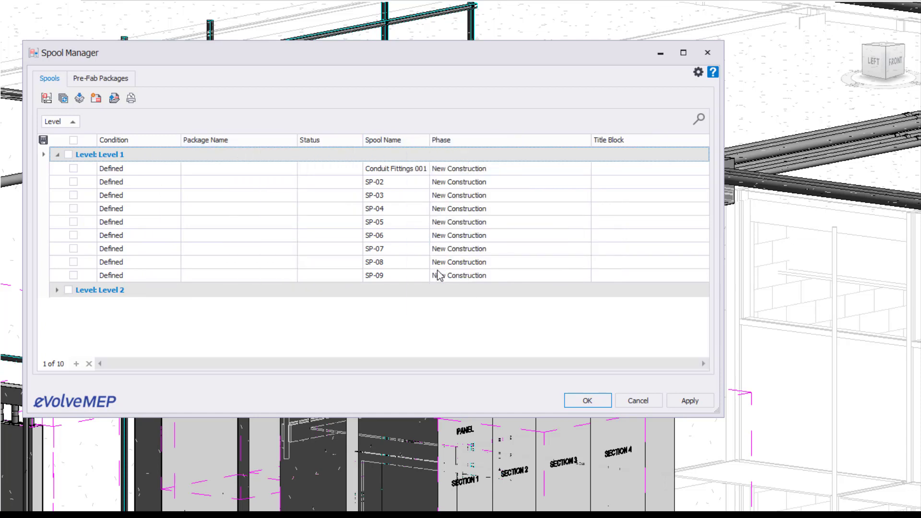
right_click(480, 142)
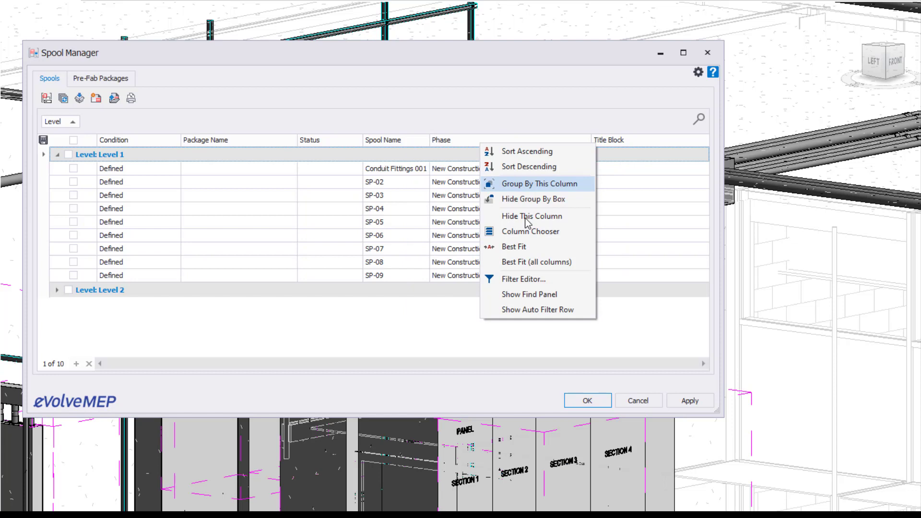
click(545, 262)
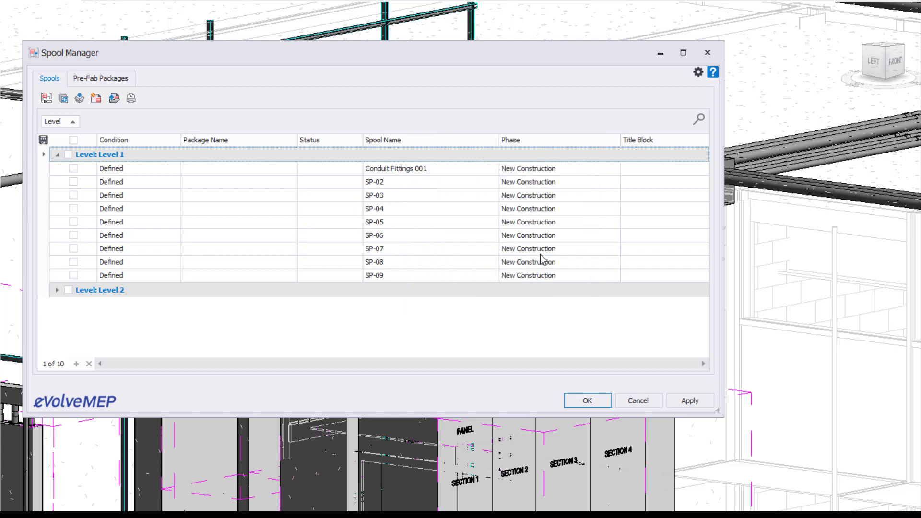
right_click(251, 141)
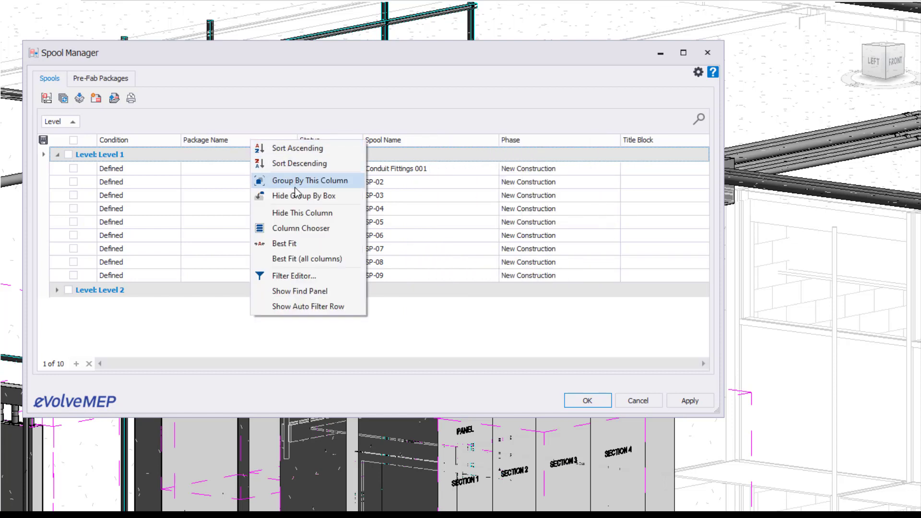
click(235, 329)
Hide the Package Name and Title Block columns from the spool list
right_click(209, 146)
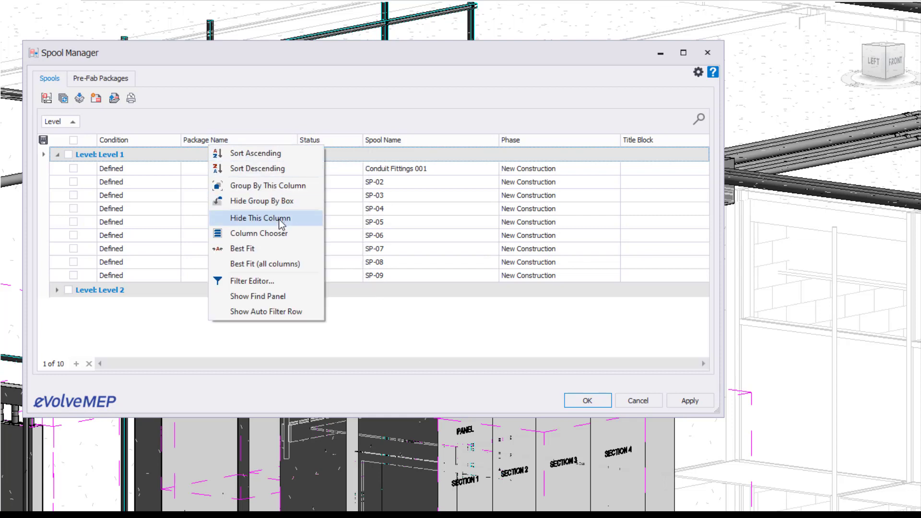
click(281, 219)
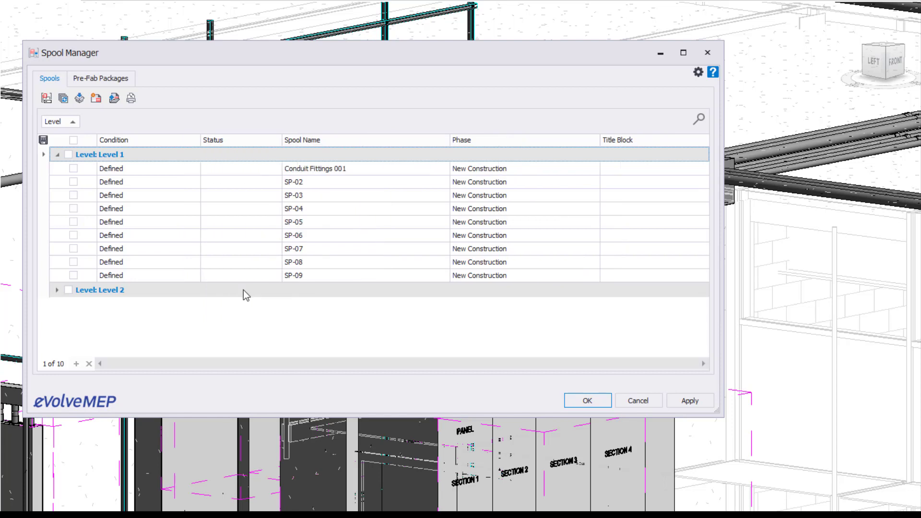
right_click(617, 144)
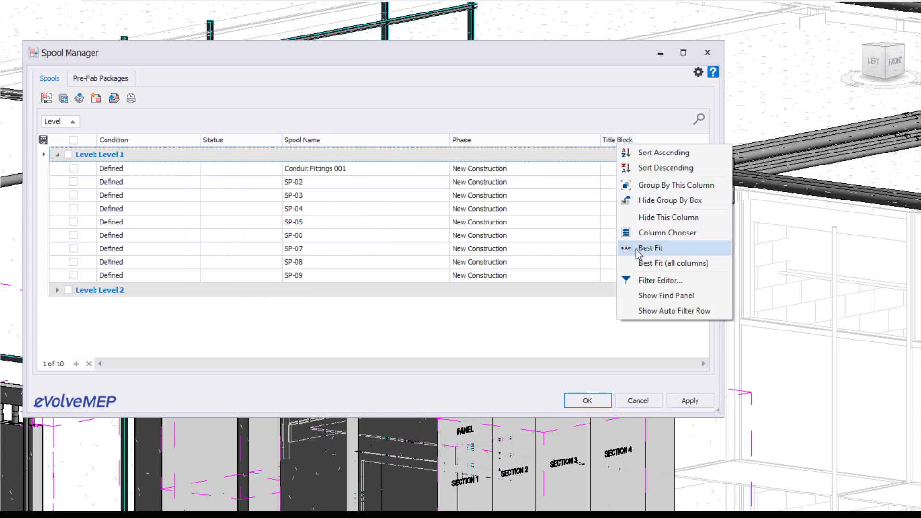
click(645, 217)
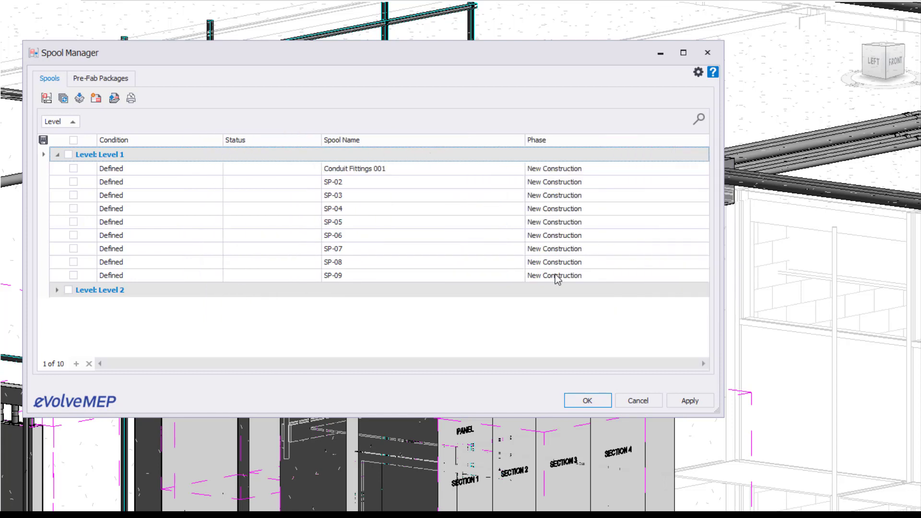
Restore Package Name between Condition and Status, and Title Block after Phase, using the Column Chooser
right_click(485, 143)
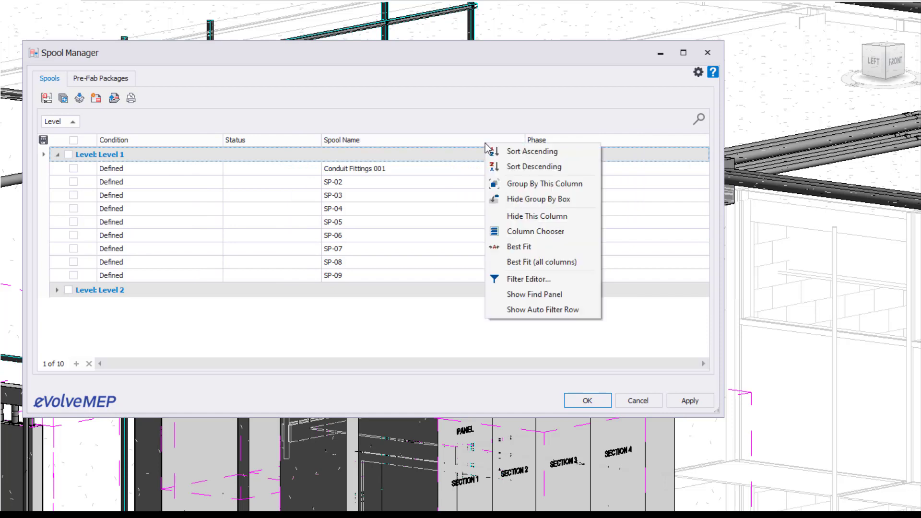
click(551, 236)
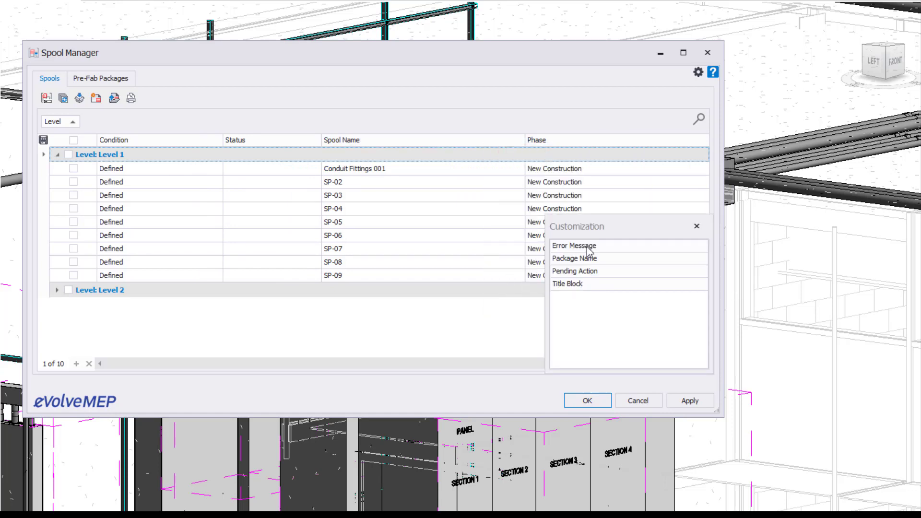
drag(586, 259, 239, 146)
drag(568, 271, 687, 147)
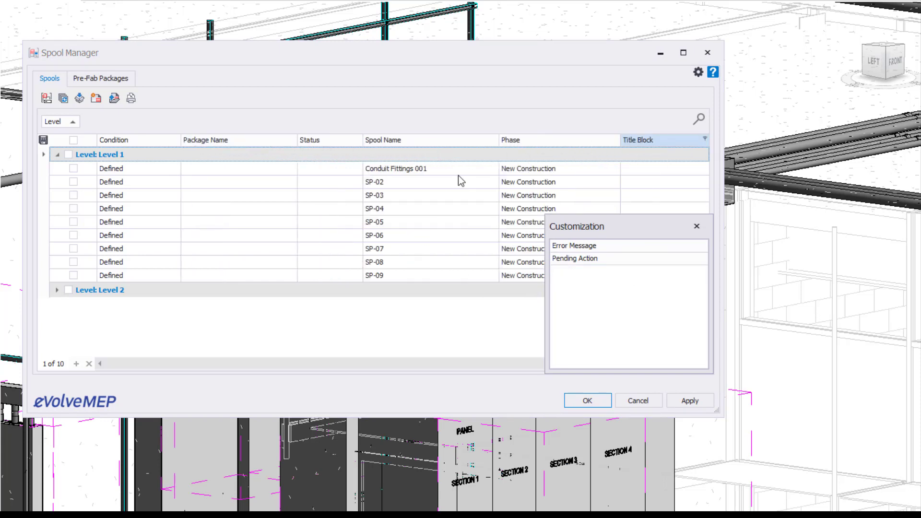
click(697, 227)
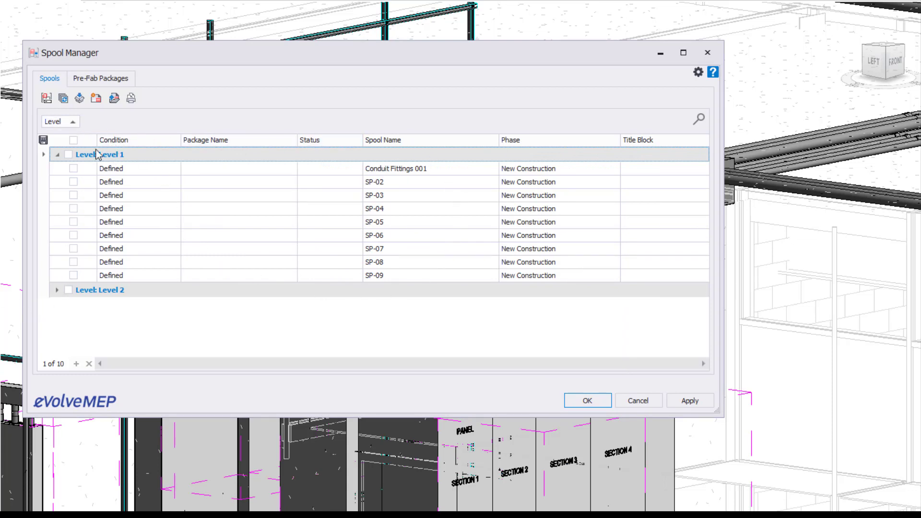
Save the current grid layout as a new grid state named "Spool Manager - 01"
click(44, 140)
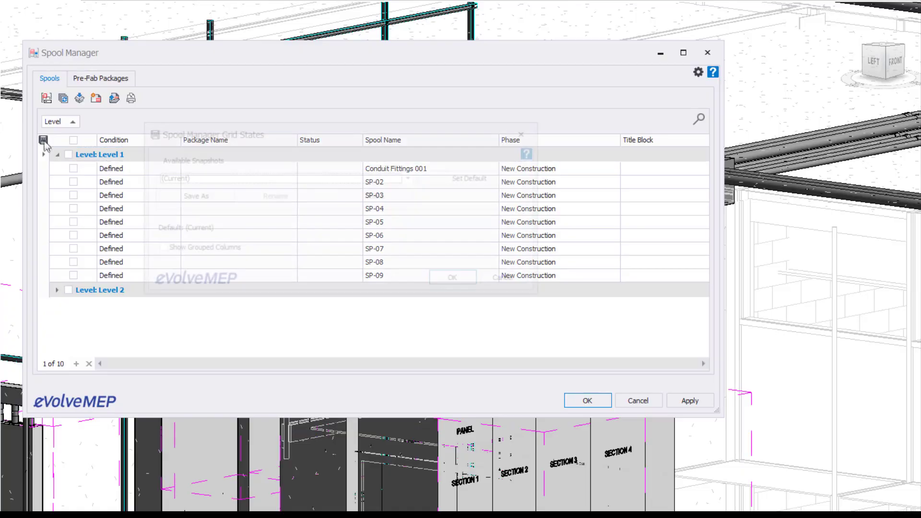
drag(230, 304, 234, 140)
click(212, 187)
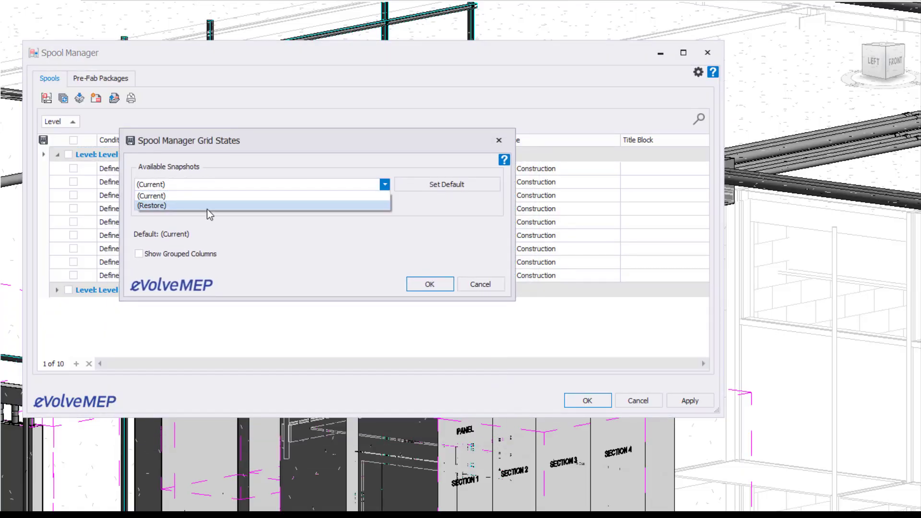
click(241, 241)
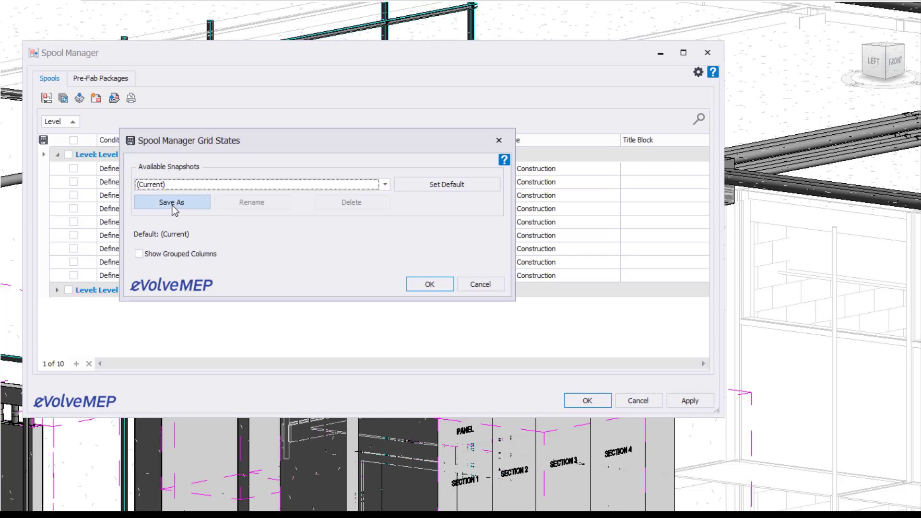
click(171, 205)
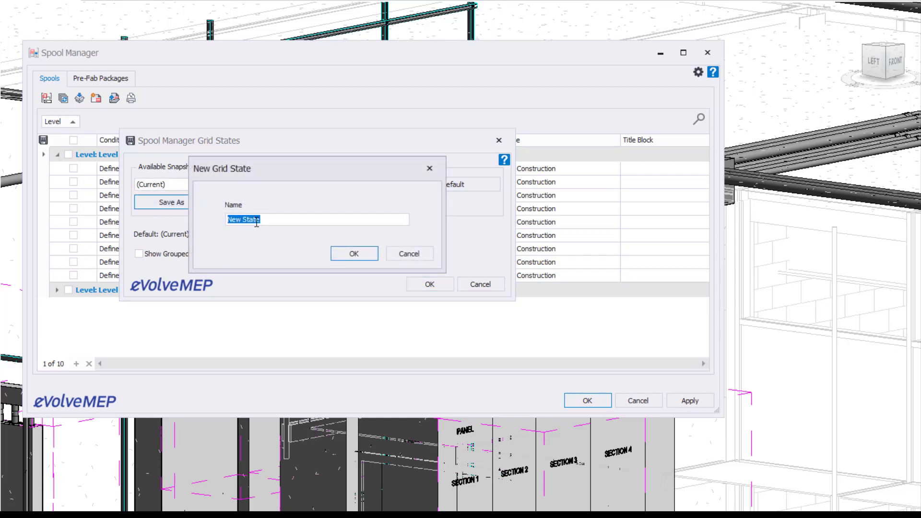
text(Sp)
text(ool Manager - 01)
click(354, 254)
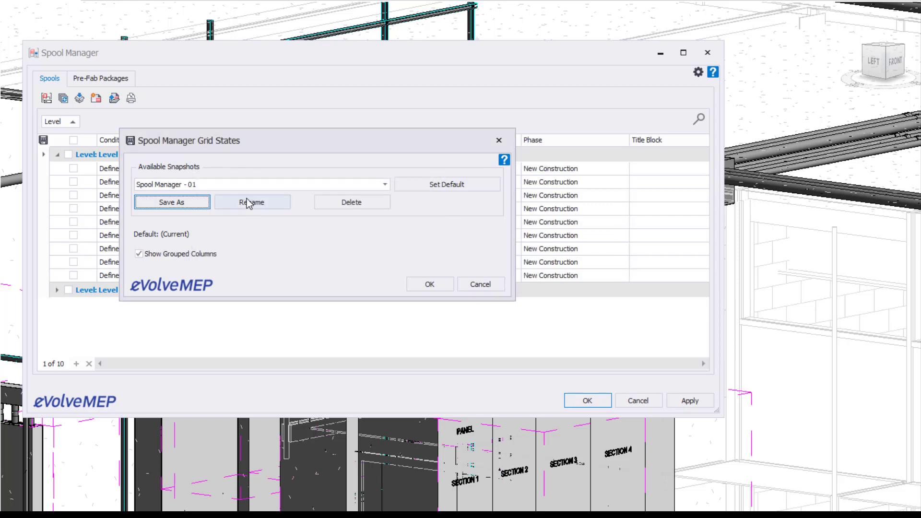
Keep "Spool Manager - 01" as the selected snapshot and apply it to the spool list
click(239, 186)
click(240, 214)
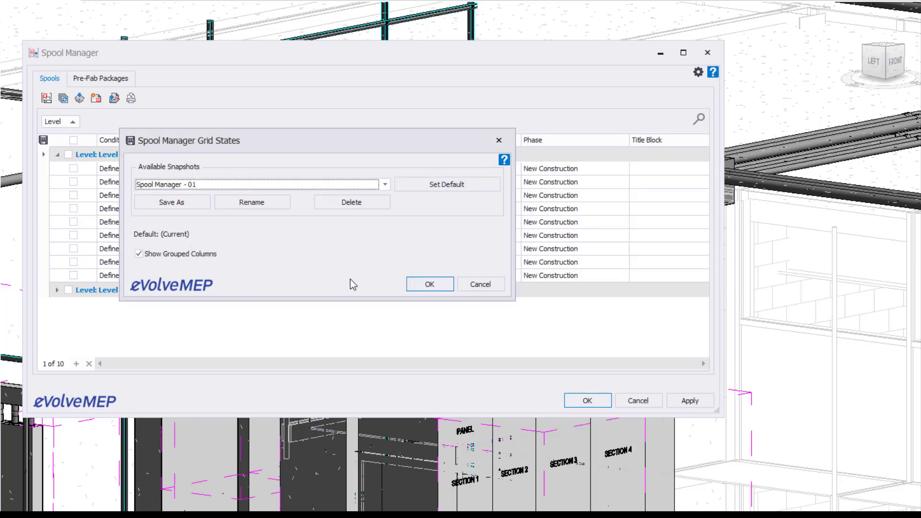
click(427, 285)
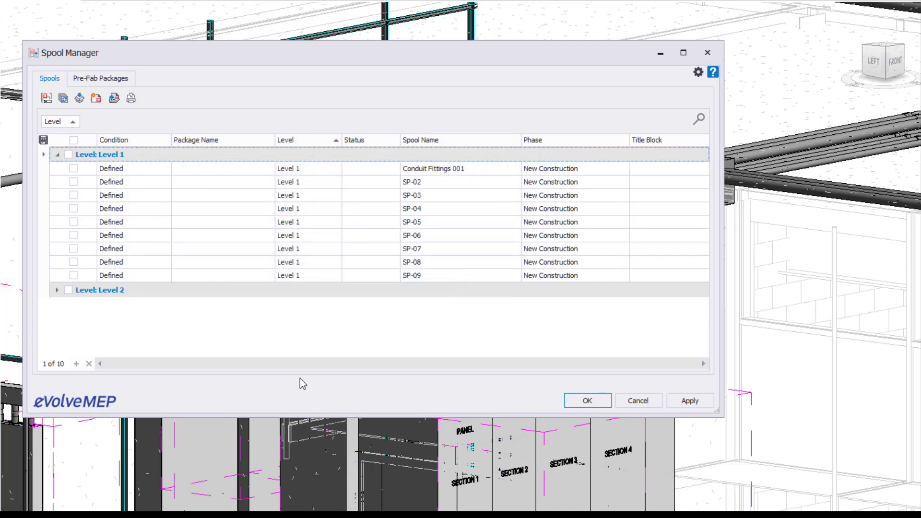
Hide the Package Name, Status and Title Block columns from the spool list
right_click(234, 140)
click(277, 214)
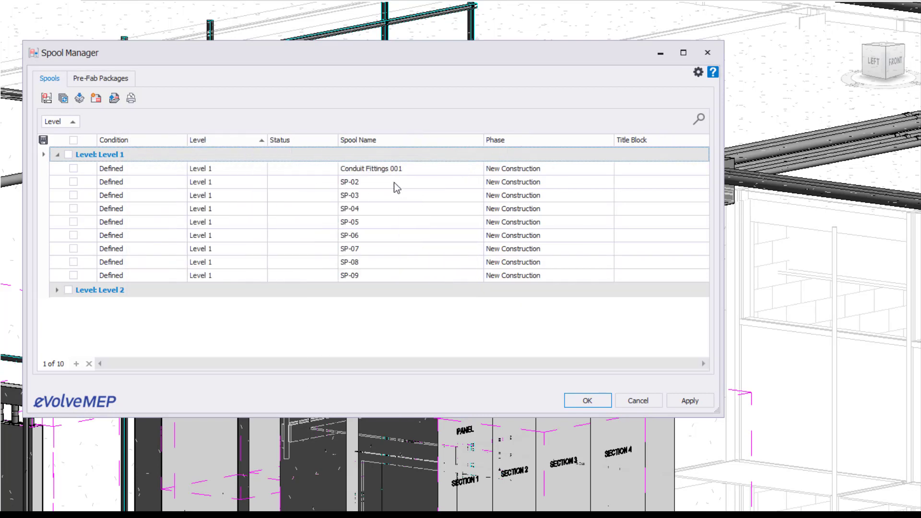
right_click(319, 140)
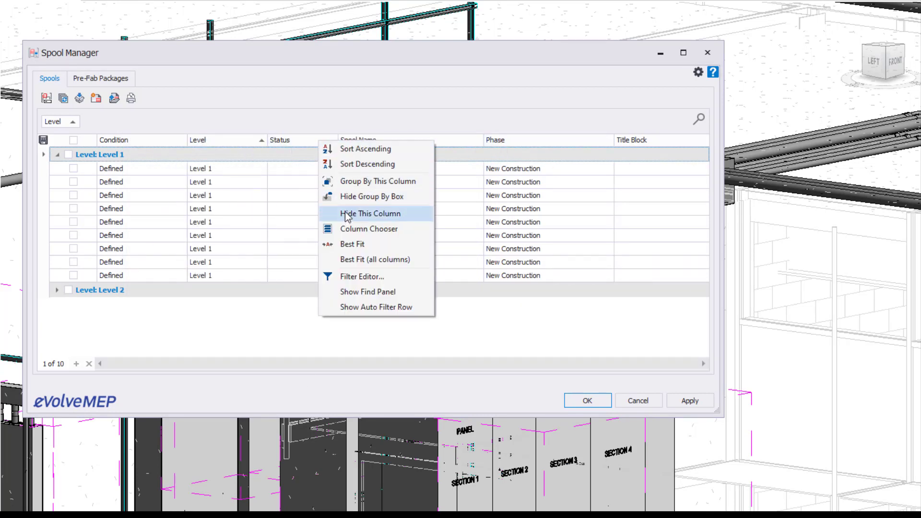
click(344, 213)
right_click(628, 139)
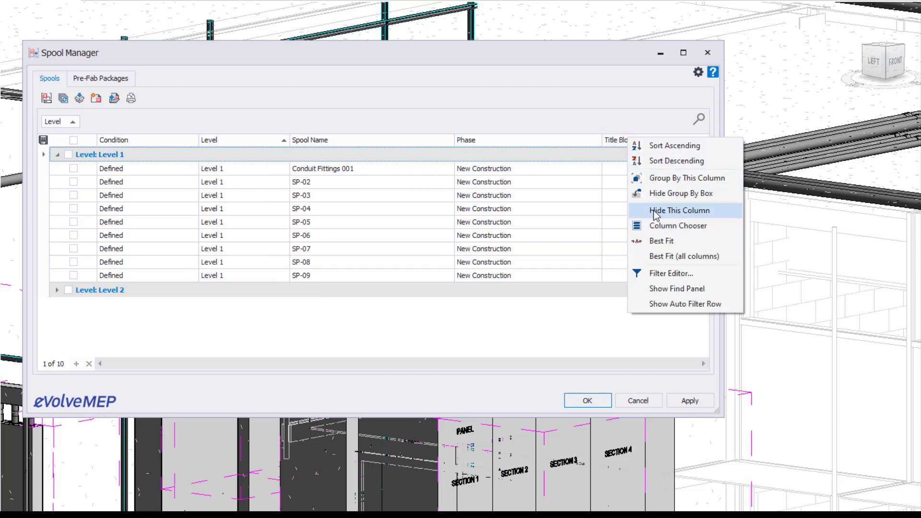
click(648, 211)
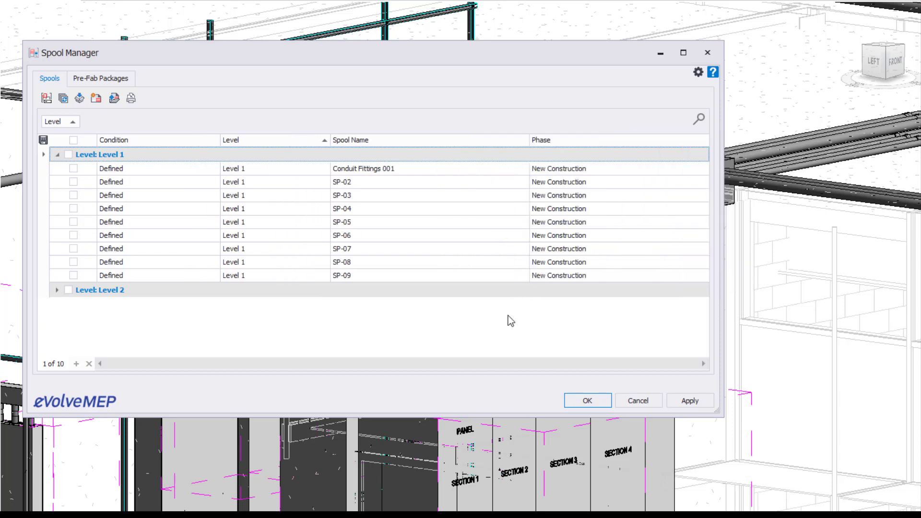
Save the reduced column layout as a new grid state named "Spool Manager - 02"
click(43, 141)
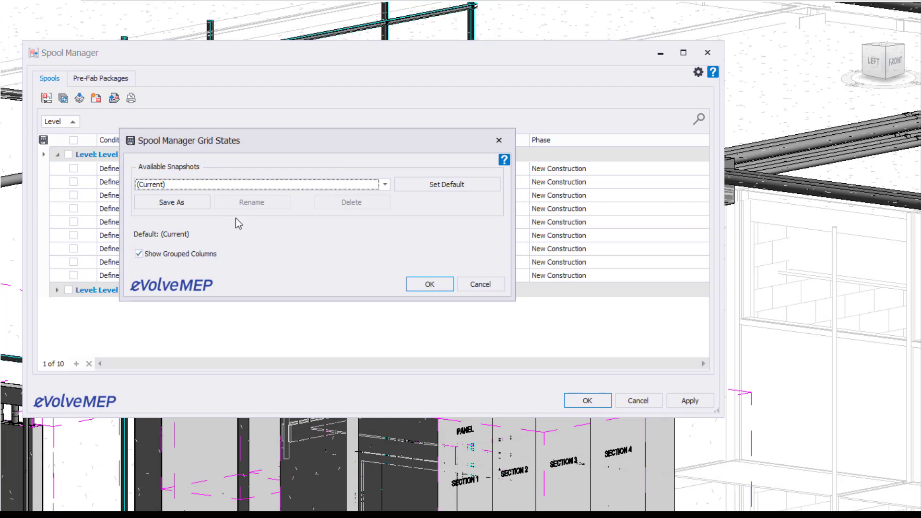
click(171, 203)
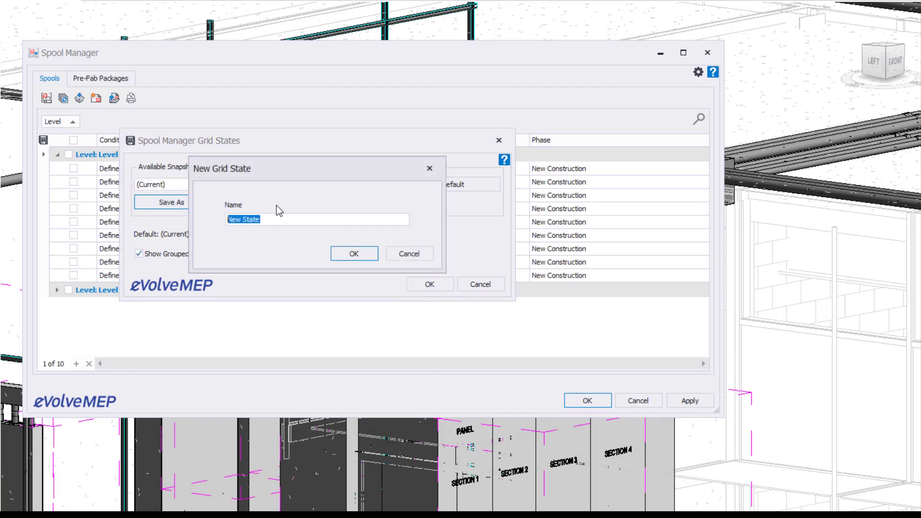
text(Spool Manager - 02)
click(354, 253)
Move the Grid States dialog clear of the spool list and compare the "Spool Manager - 01" and "Spool Manager - 02" snapshots
drag(283, 153, 265, 329)
click(218, 361)
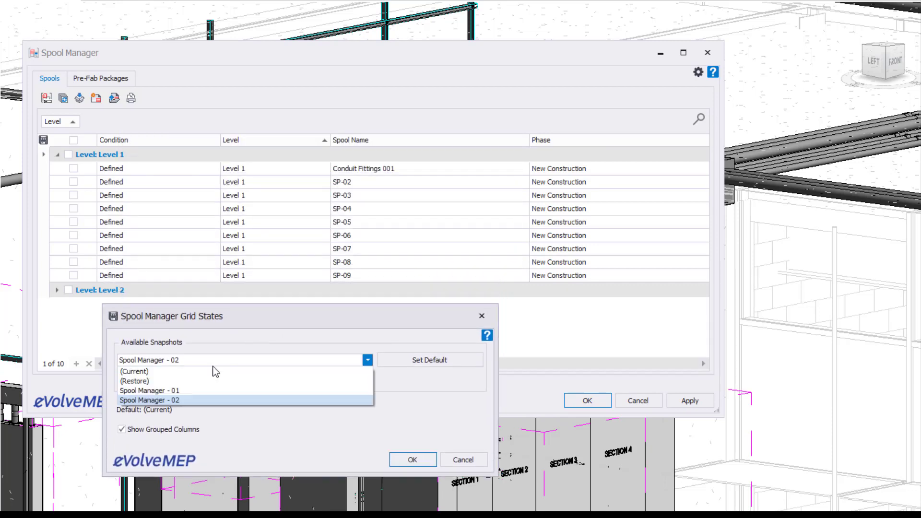
click(180, 390)
click(188, 359)
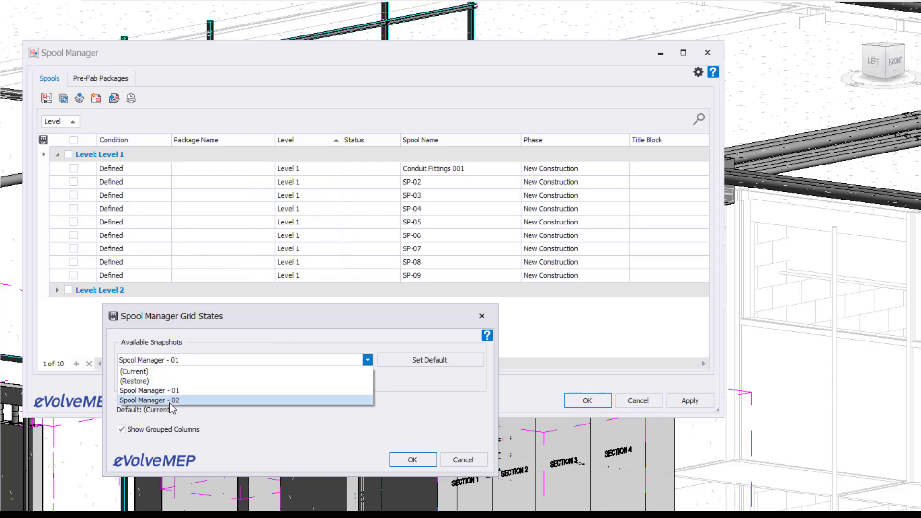
click(169, 400)
Preview the (Restore) layout on the spool list and reapply the "Spool Manager - 02" snapshot
click(172, 360)
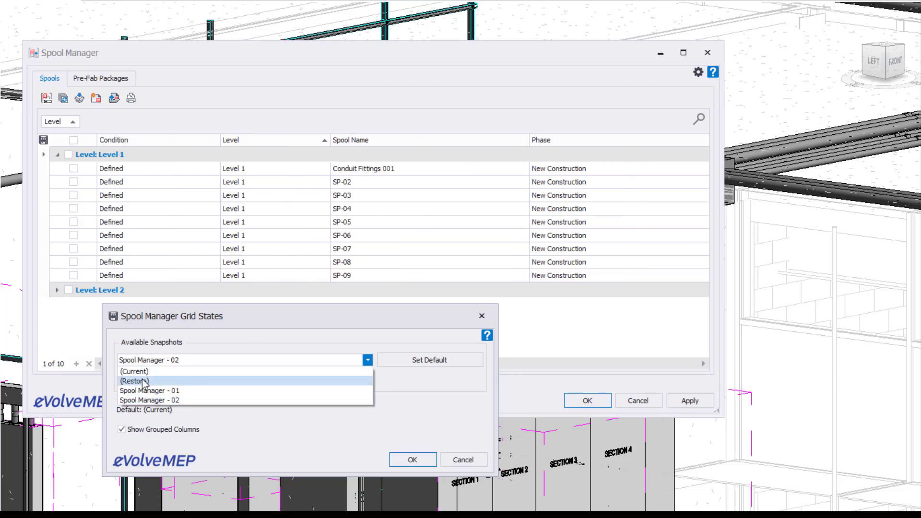
click(173, 379)
click(257, 360)
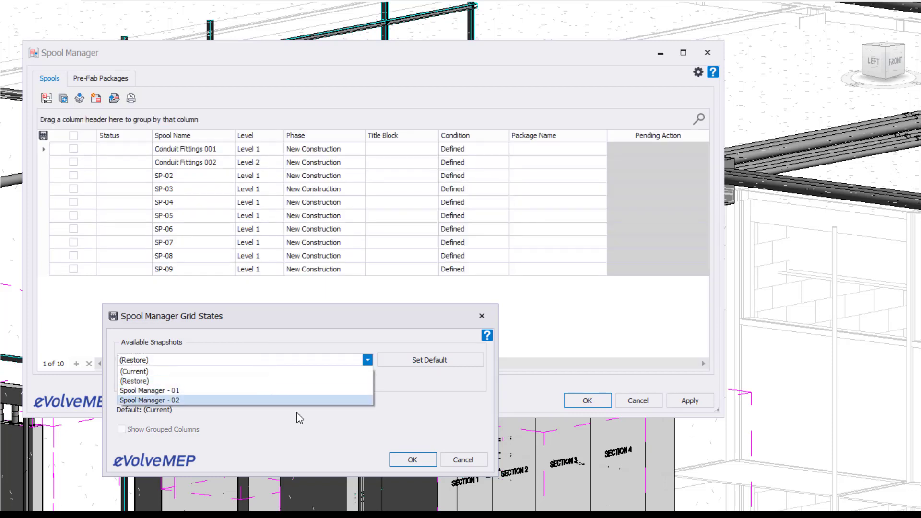
click(297, 423)
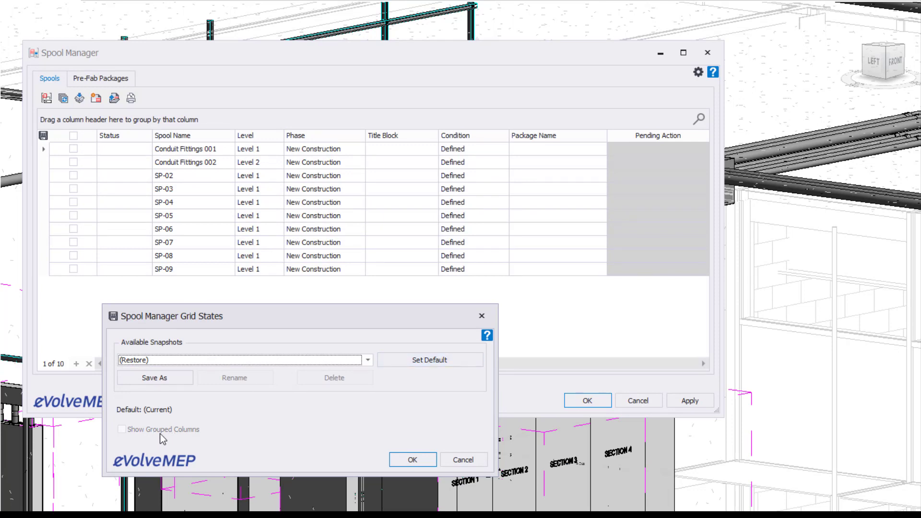
click(167, 364)
click(160, 394)
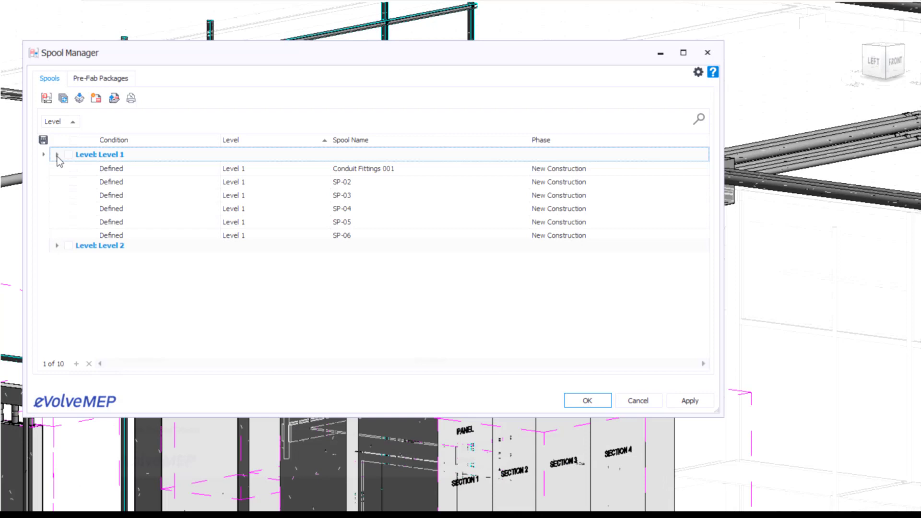
Collapse and re-expand the Level 1 group, and look over the Level column's options without changing any
click(57, 155)
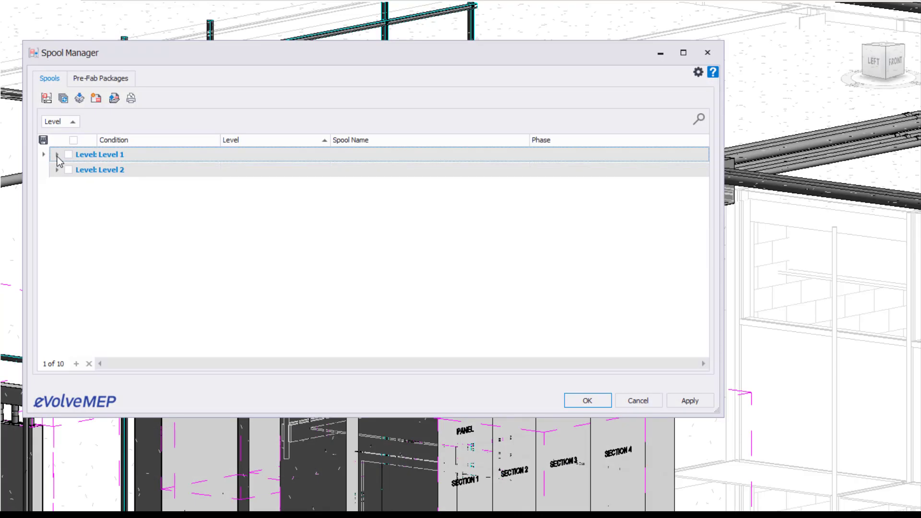
click(56, 156)
right_click(244, 141)
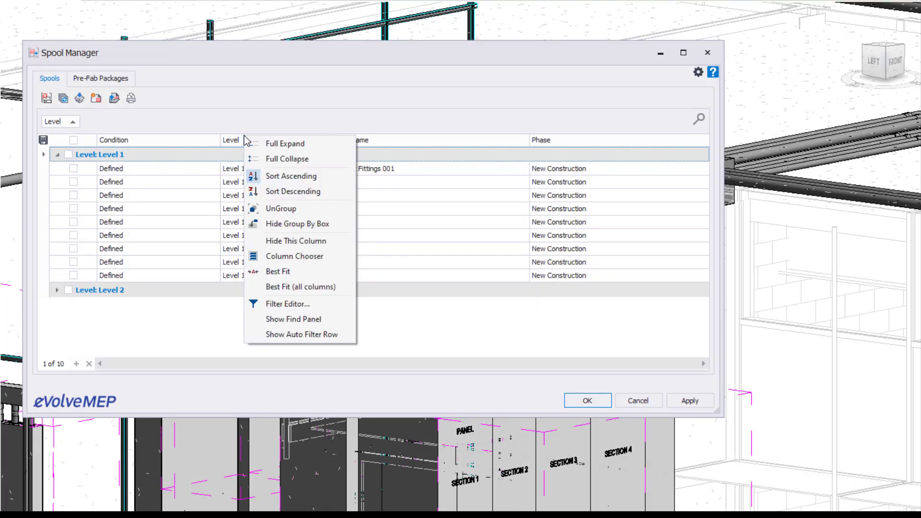
click(241, 117)
View the Pre-Fab Packages grid and return to the spool list
click(102, 78)
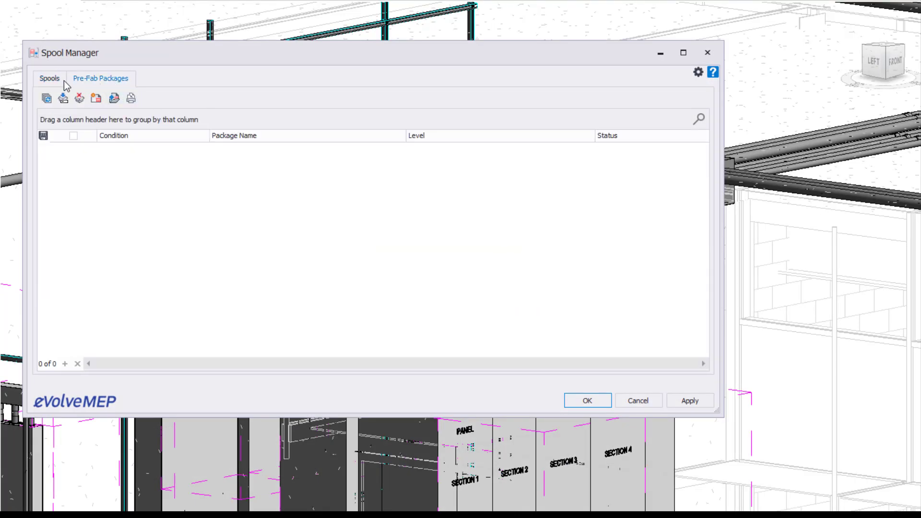
click(50, 78)
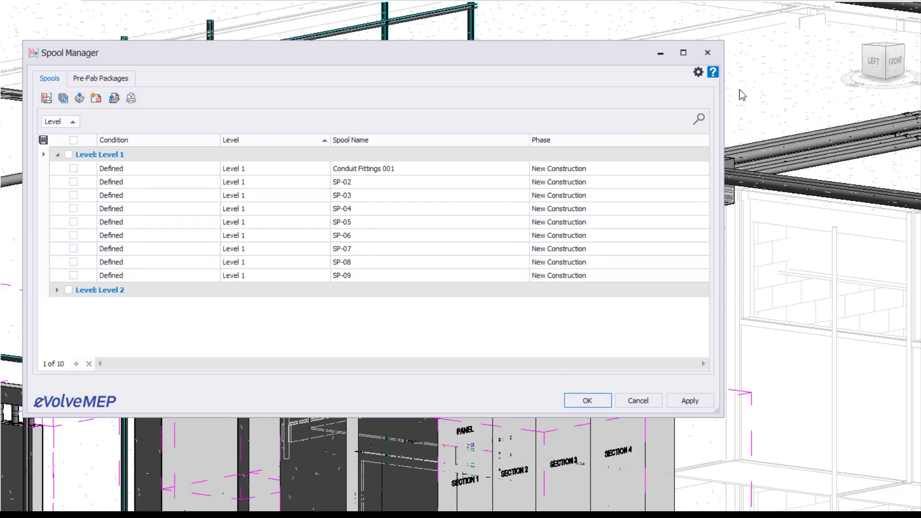
drag(717, 94, 801, 100)
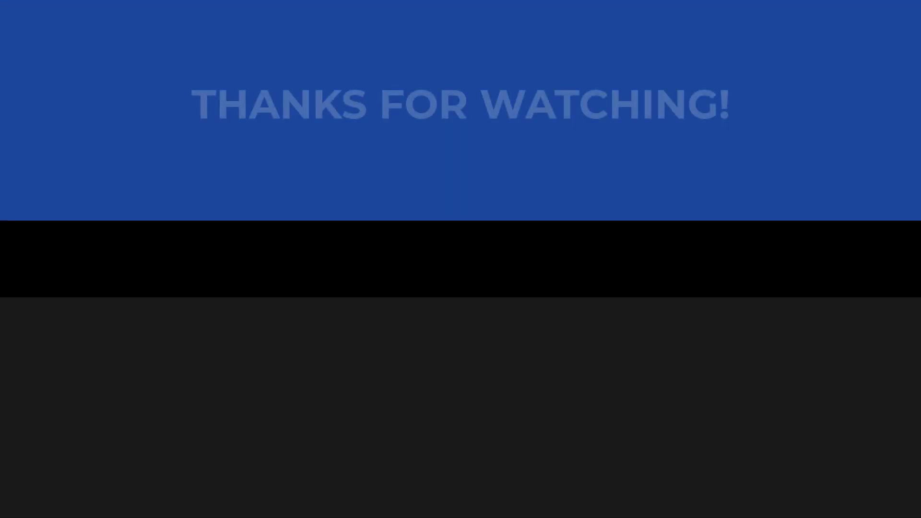